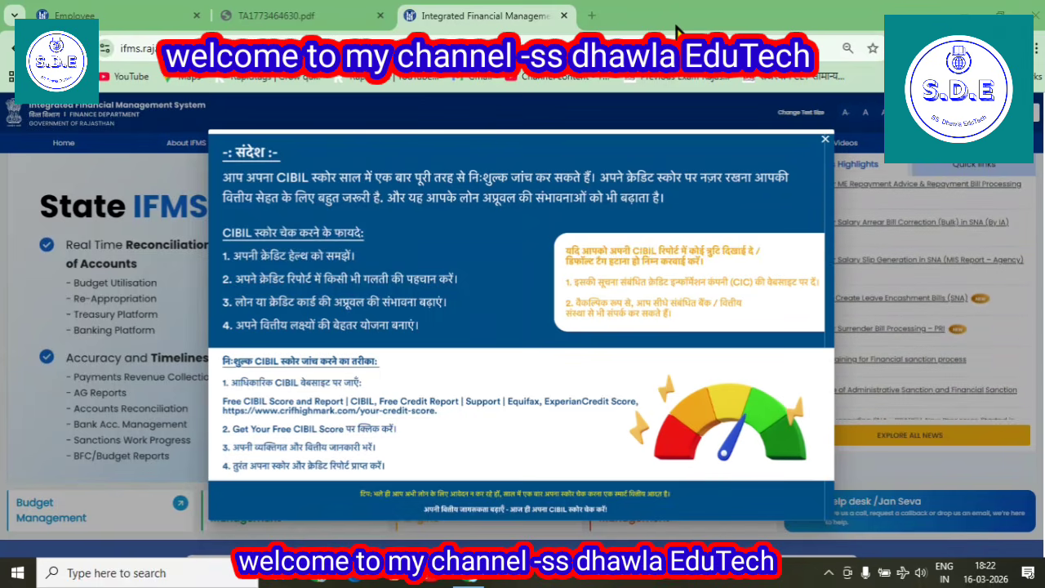
- Show the Process Task Assignment for the Travelling Allowance Bill process and check its maker, checker and approver assignments and role statuses
click(105, 9)
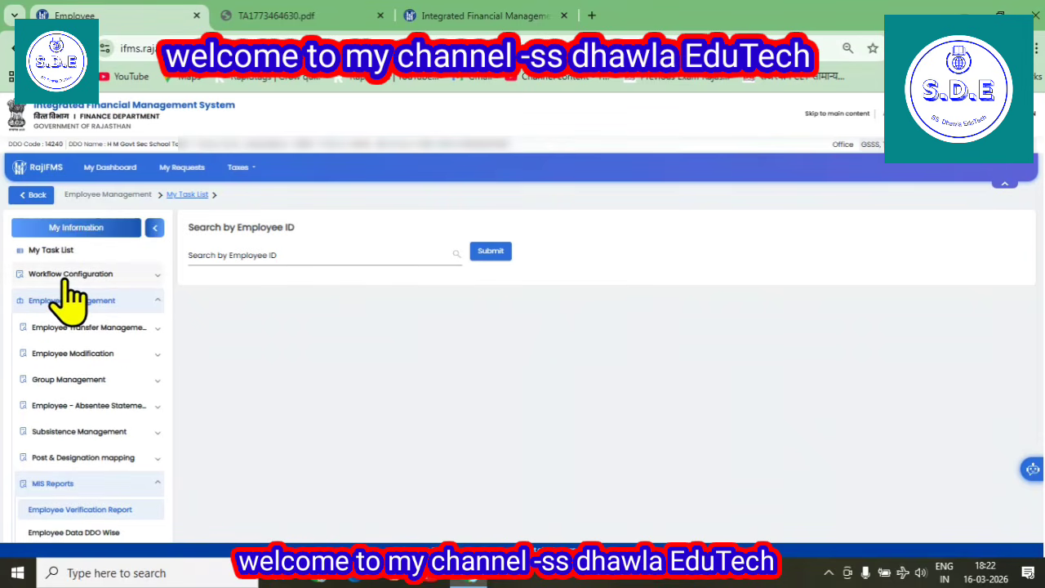
click(64, 275)
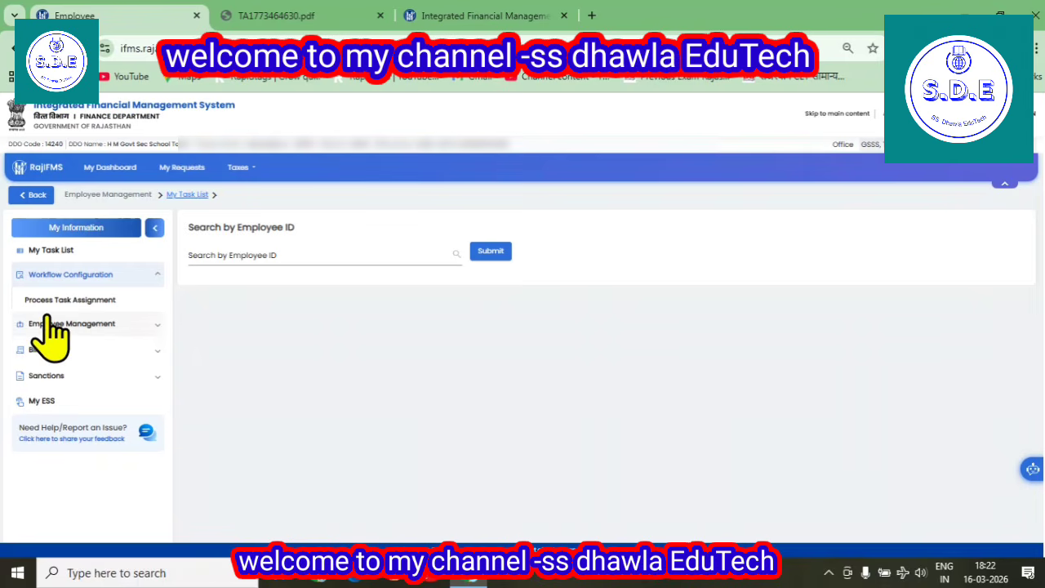
click(73, 302)
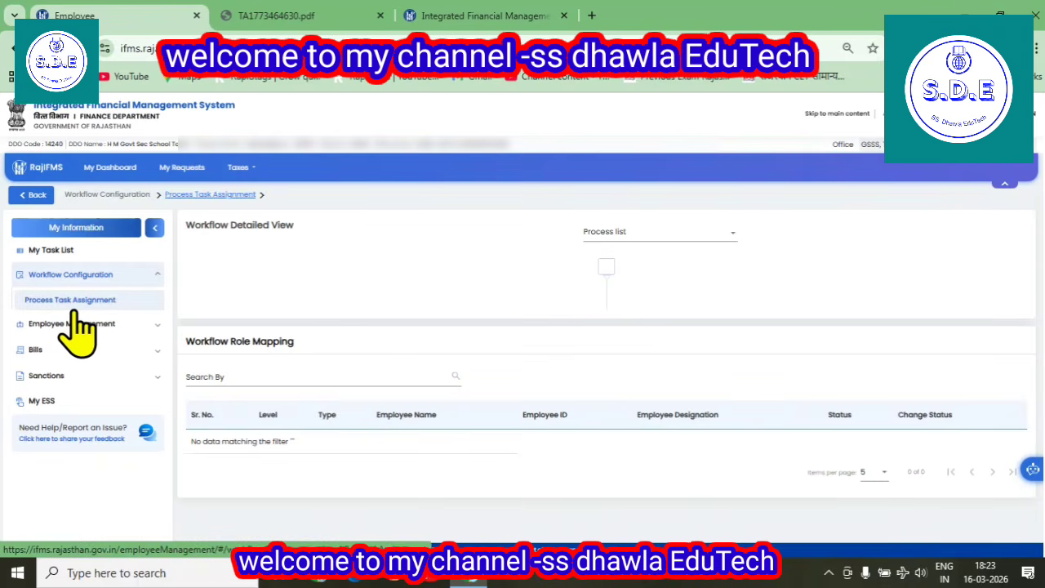
click(636, 230)
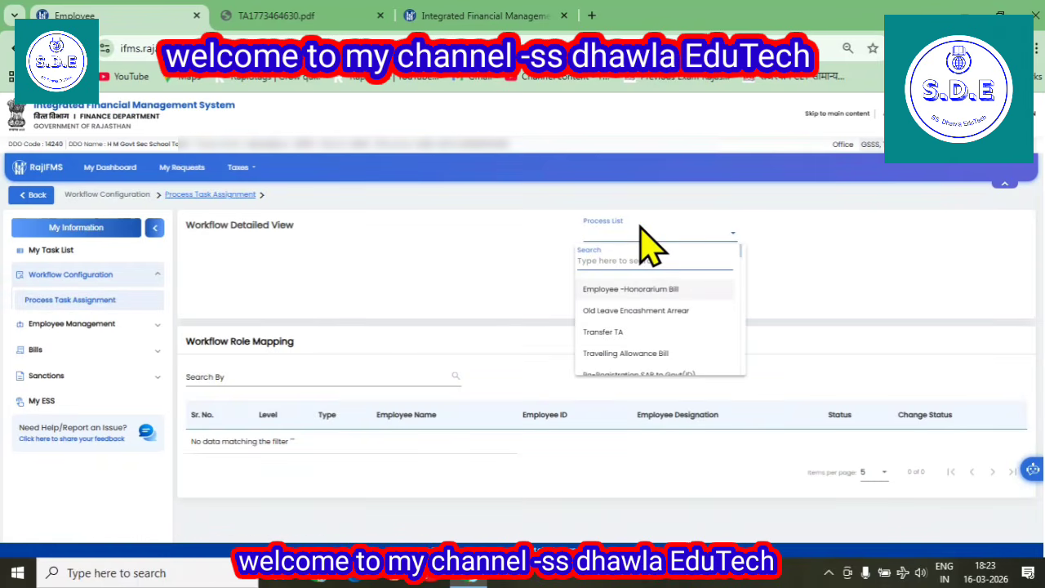
click(633, 356)
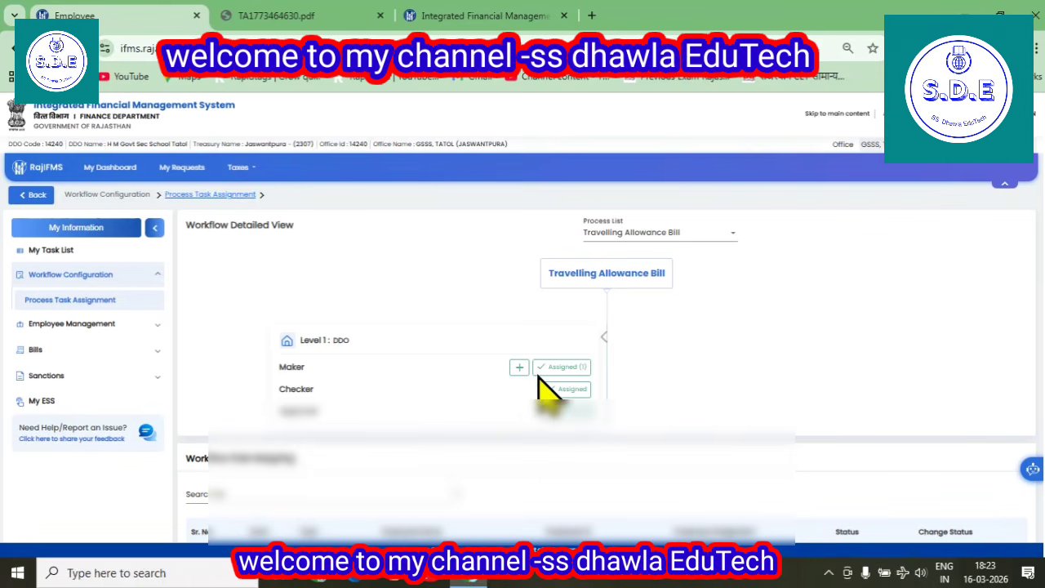
scroll(588, 377, down, 1)
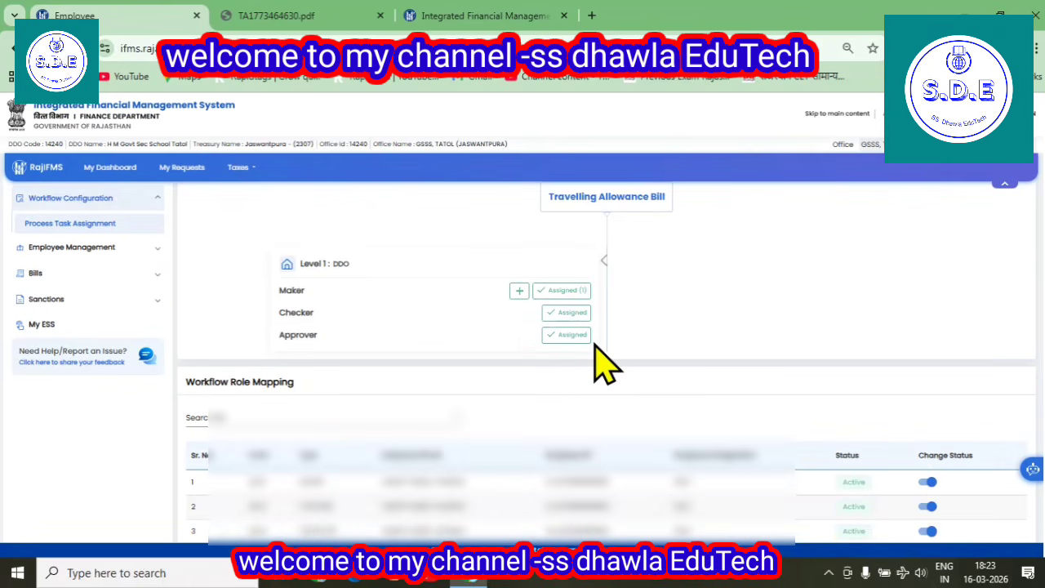
scroll(603, 368, down, 1)
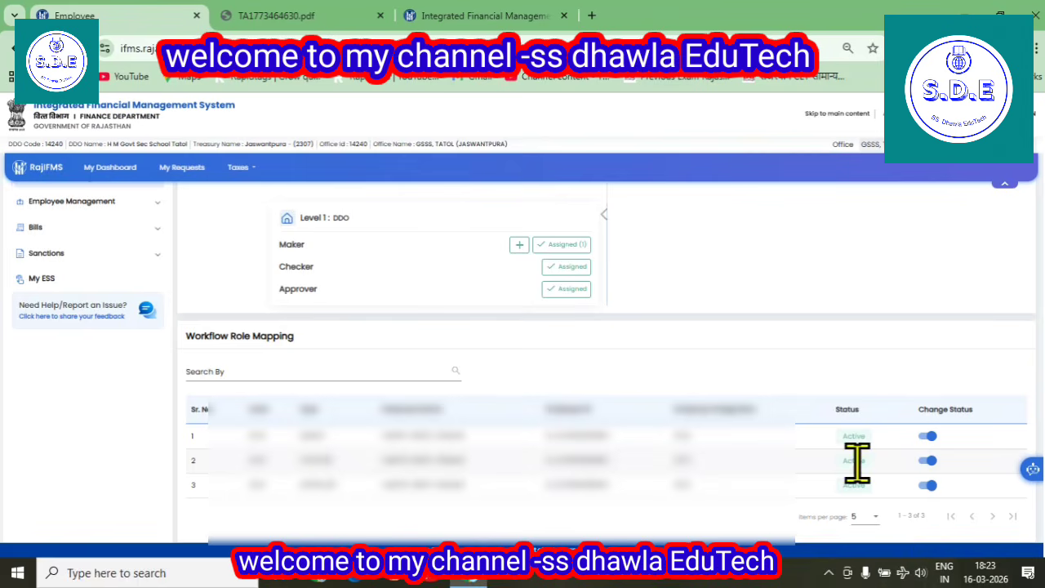
scroll(854, 474, up, 2)
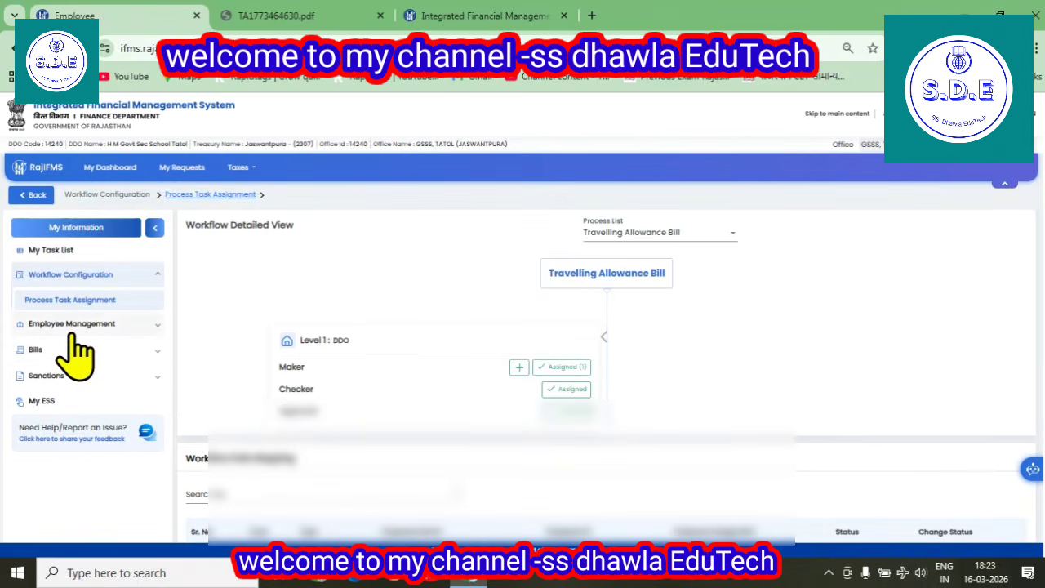
- Review My Task List, comparing all requests with the pending and draft ones, and return to all requests
click(49, 255)
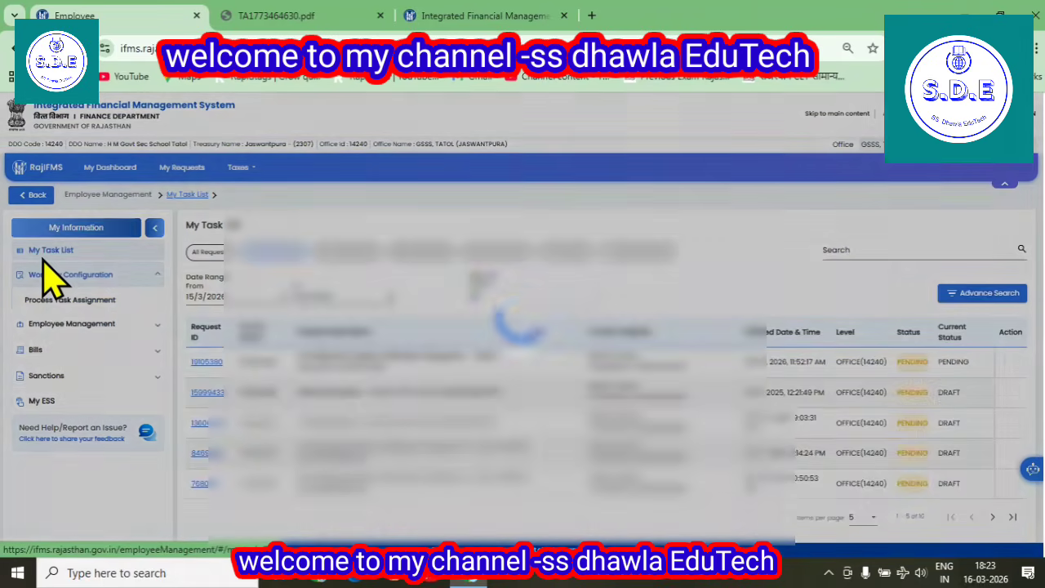
click(204, 255)
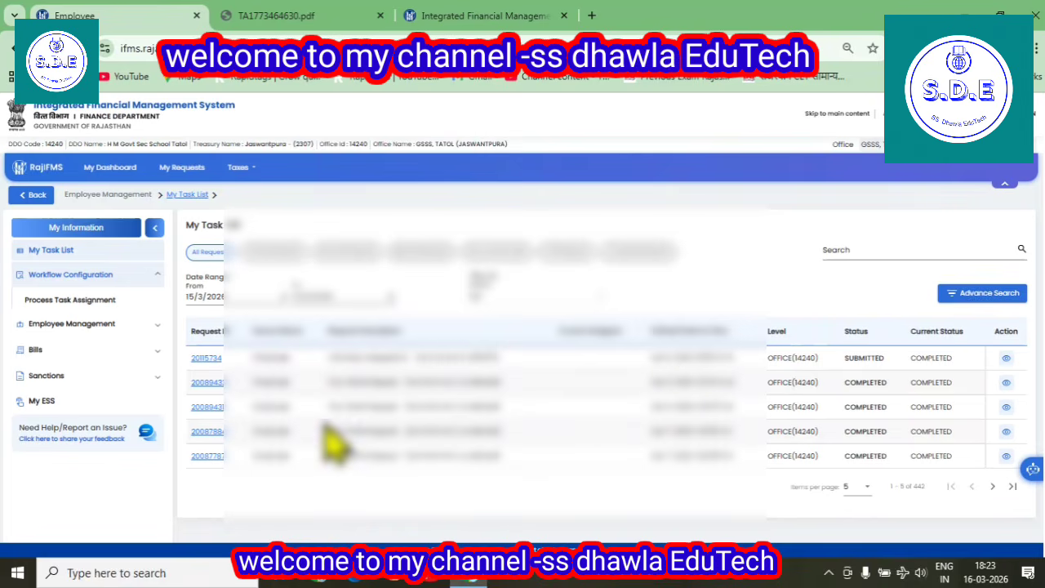
click(273, 251)
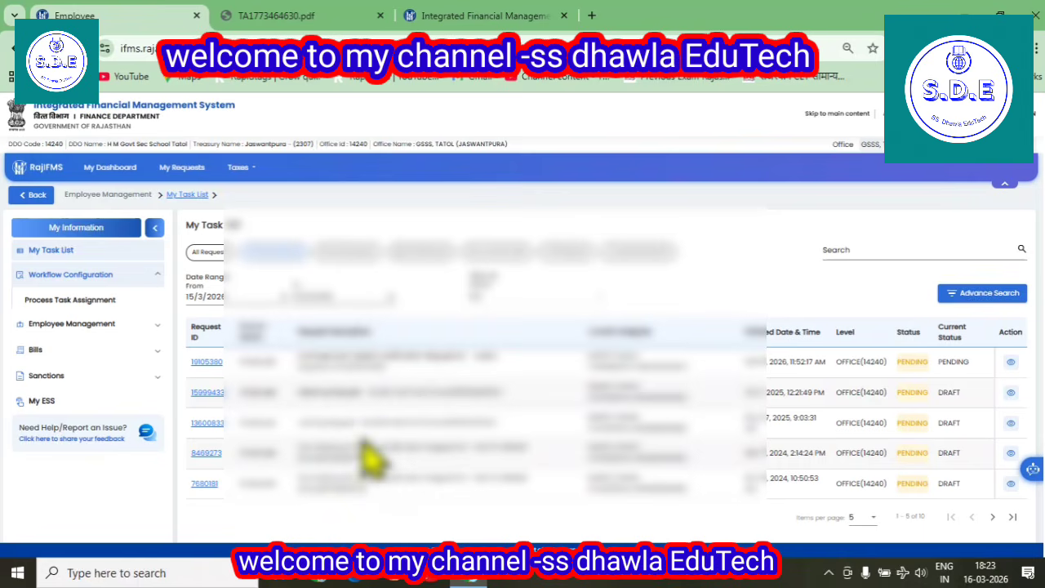
click(205, 253)
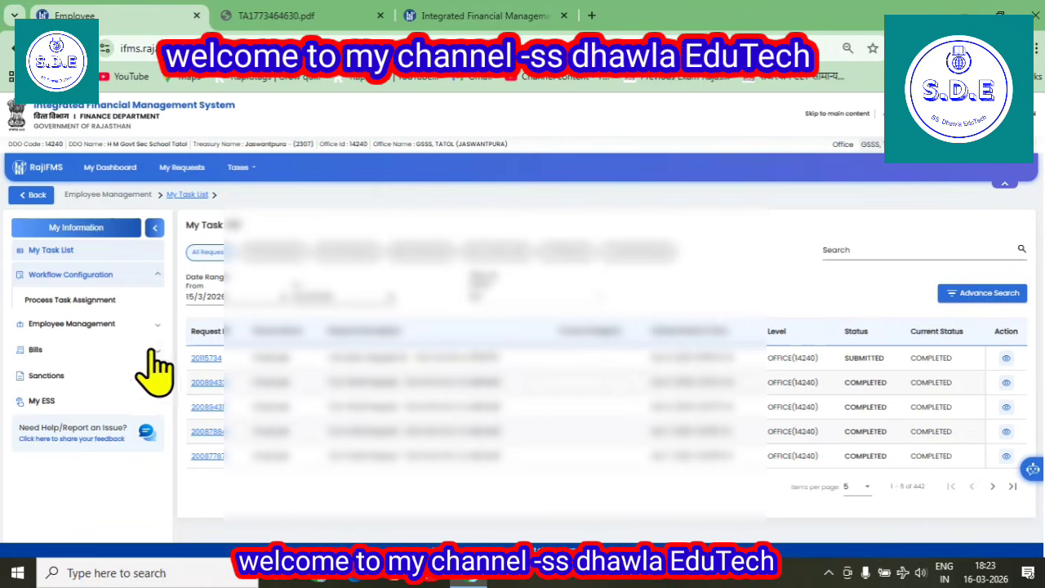
- Open the Bill Generation form for TA Bill under the non-salary bills
click(41, 351)
scroll(139, 366, down, 3)
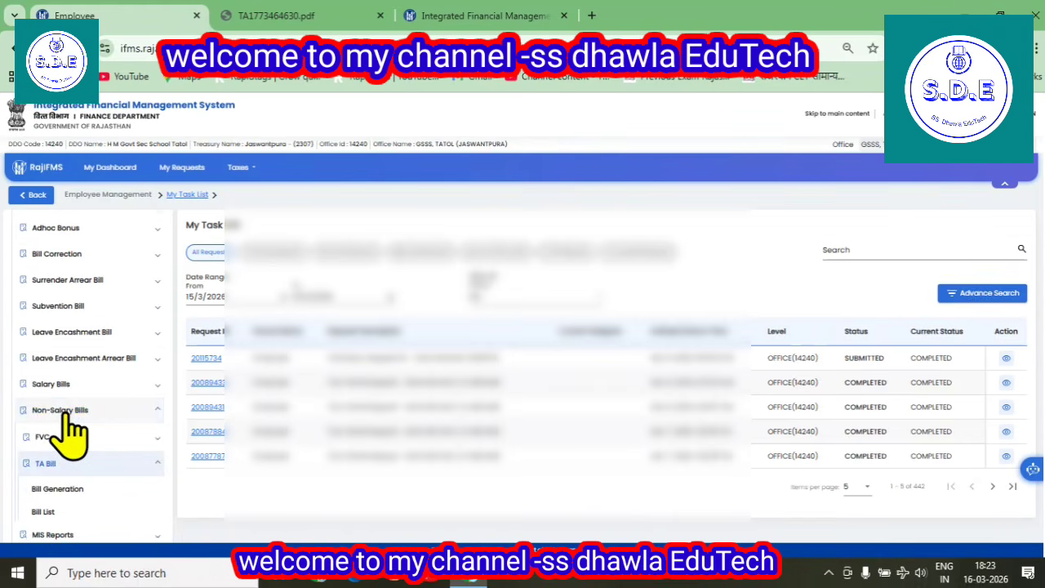
click(65, 410)
scroll(70, 462, down, 2)
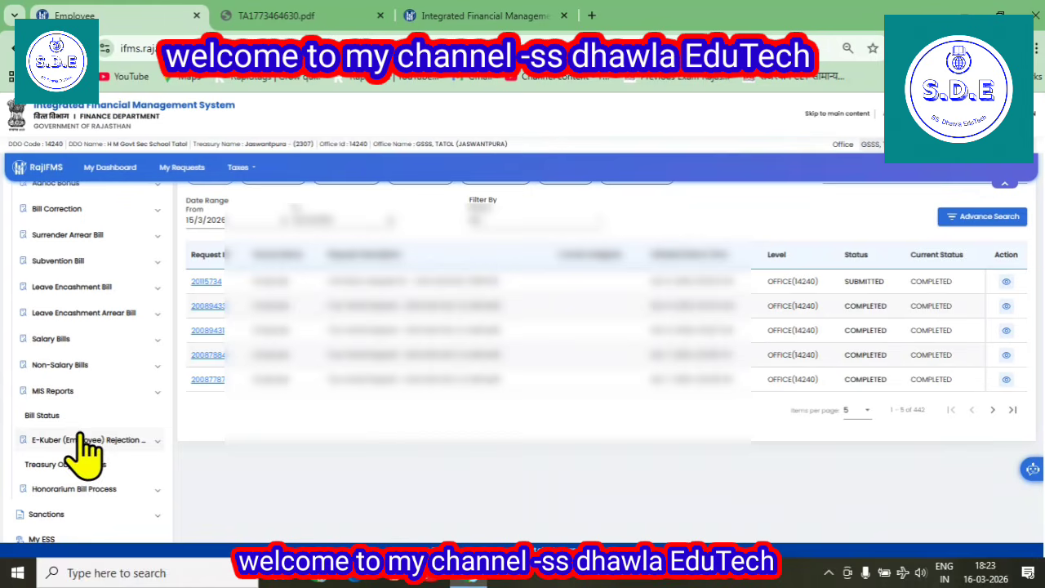
click(66, 367)
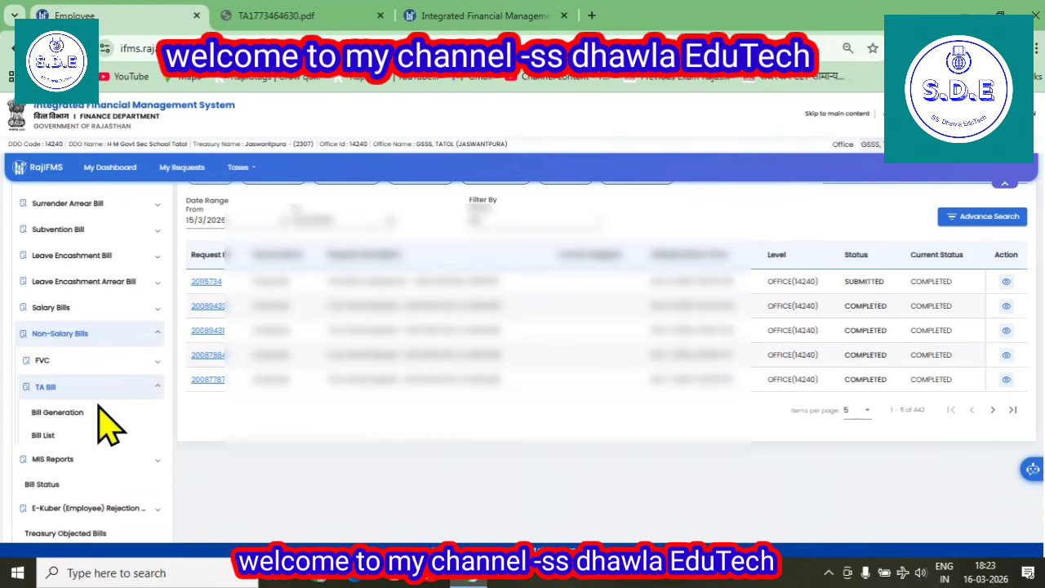
click(49, 362)
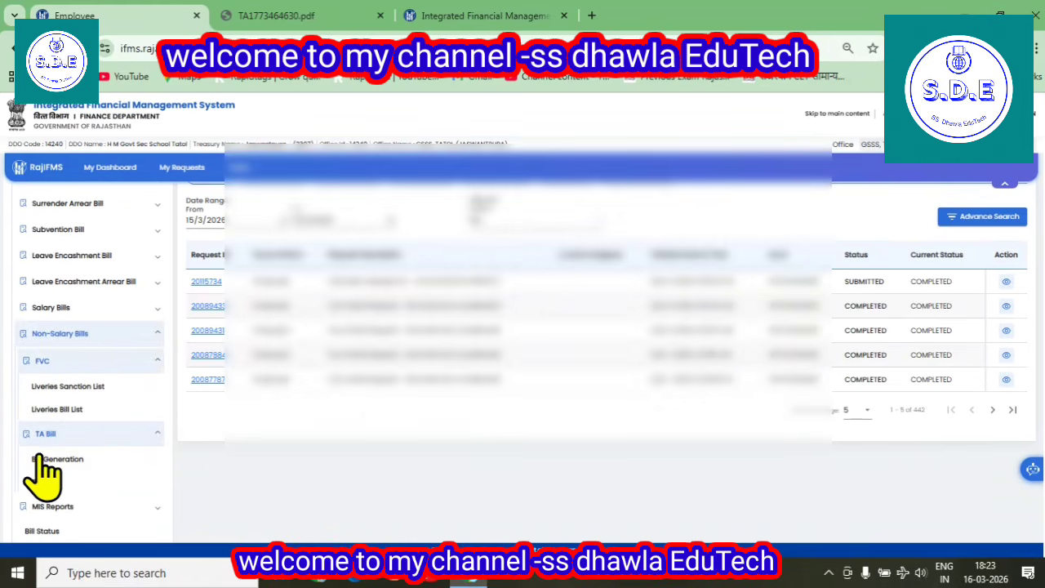
click(47, 433)
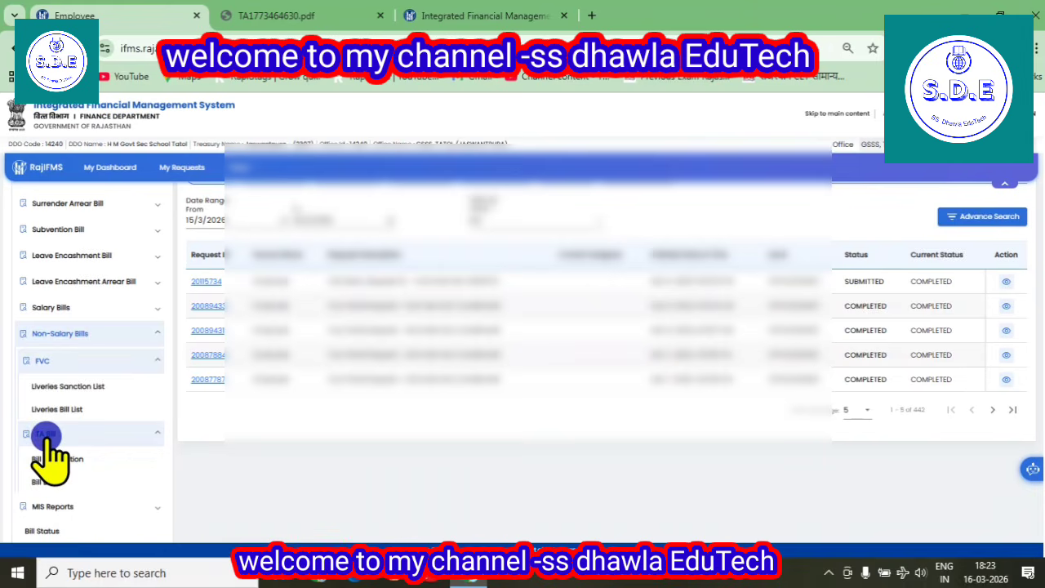
click(49, 388)
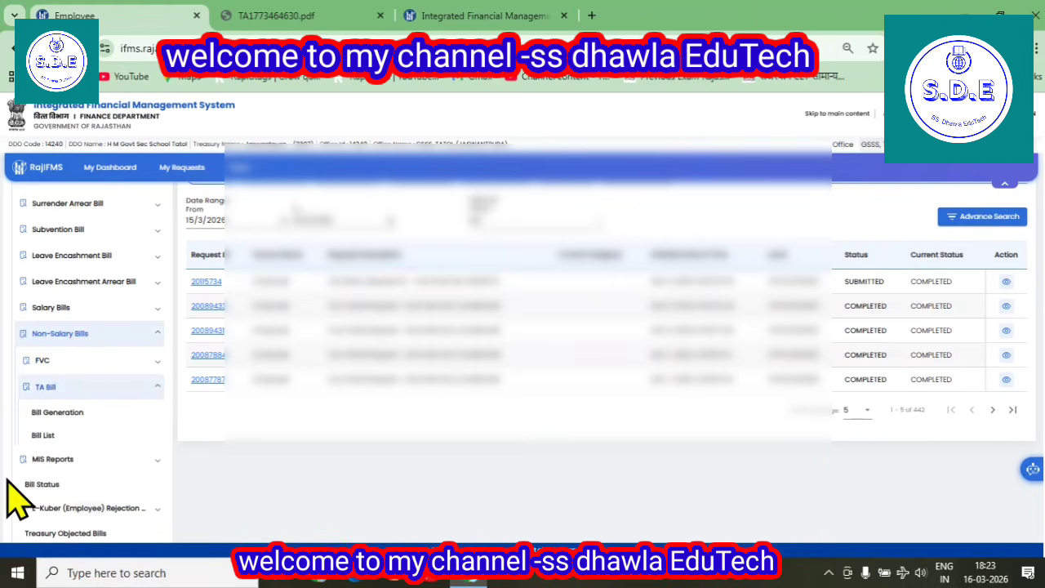
click(49, 414)
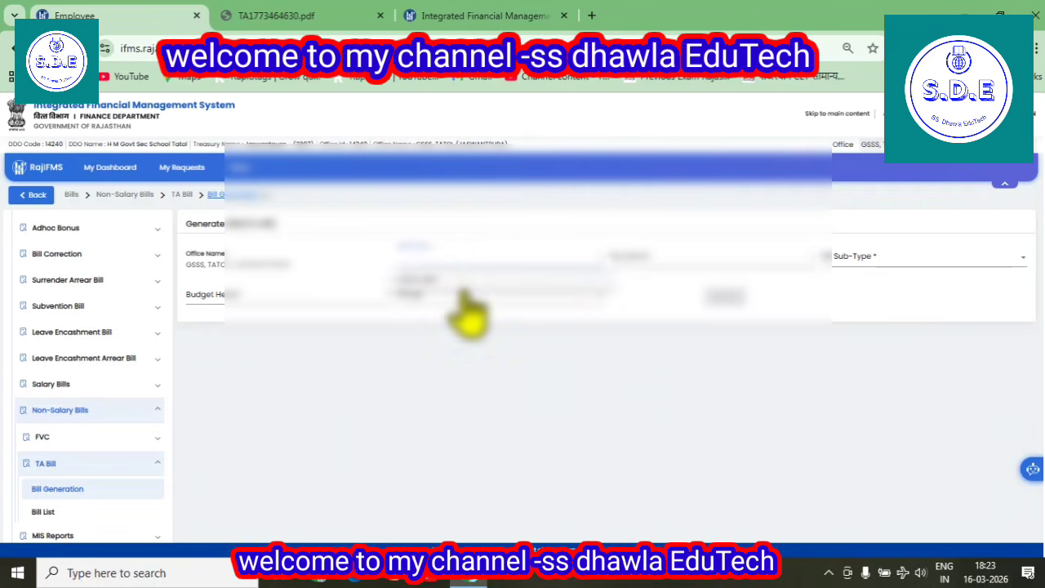
click(462, 281)
click(676, 280)
click(674, 281)
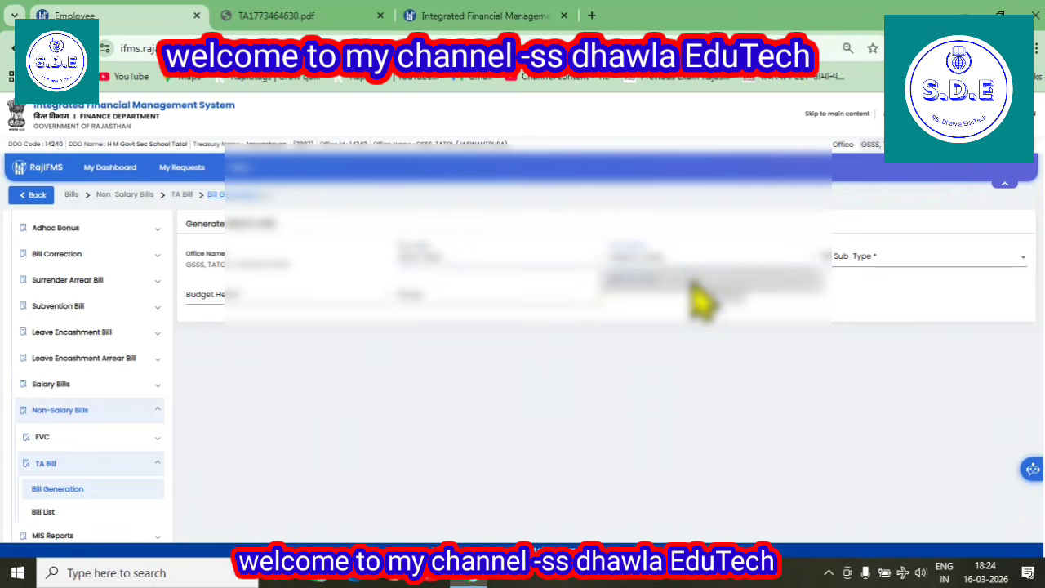
click(848, 260)
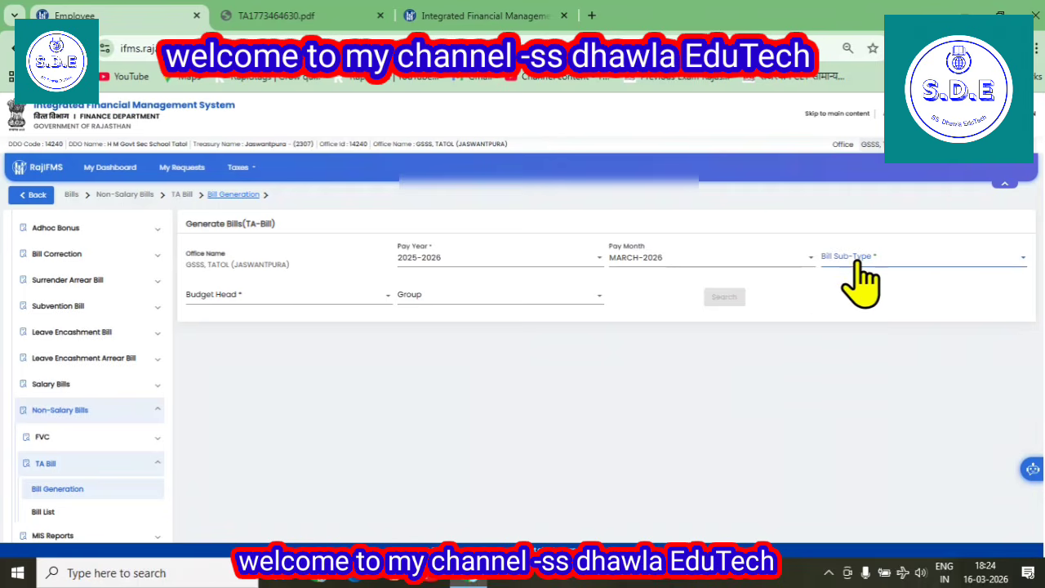
click(254, 297)
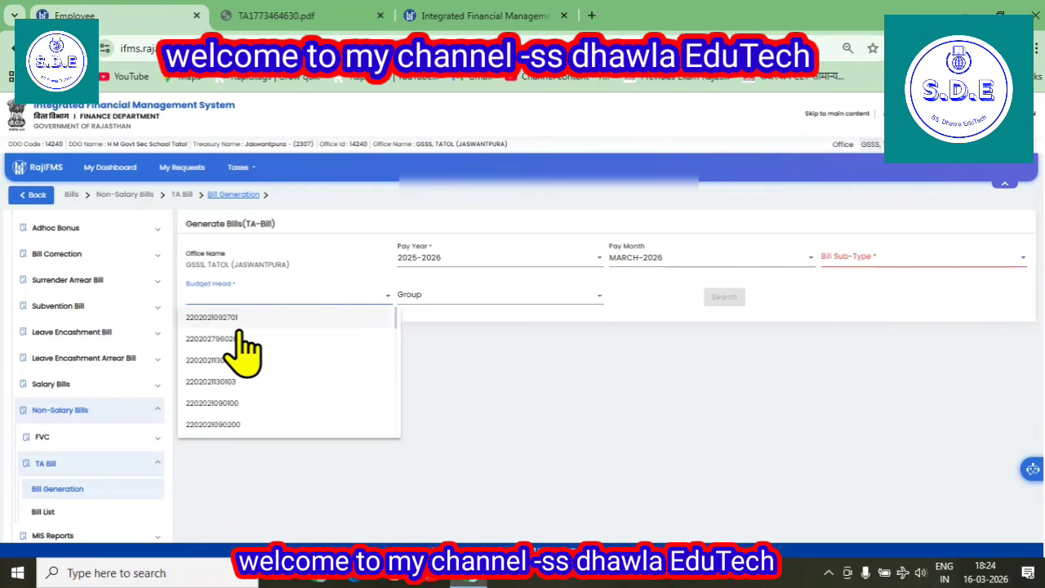
click(245, 318)
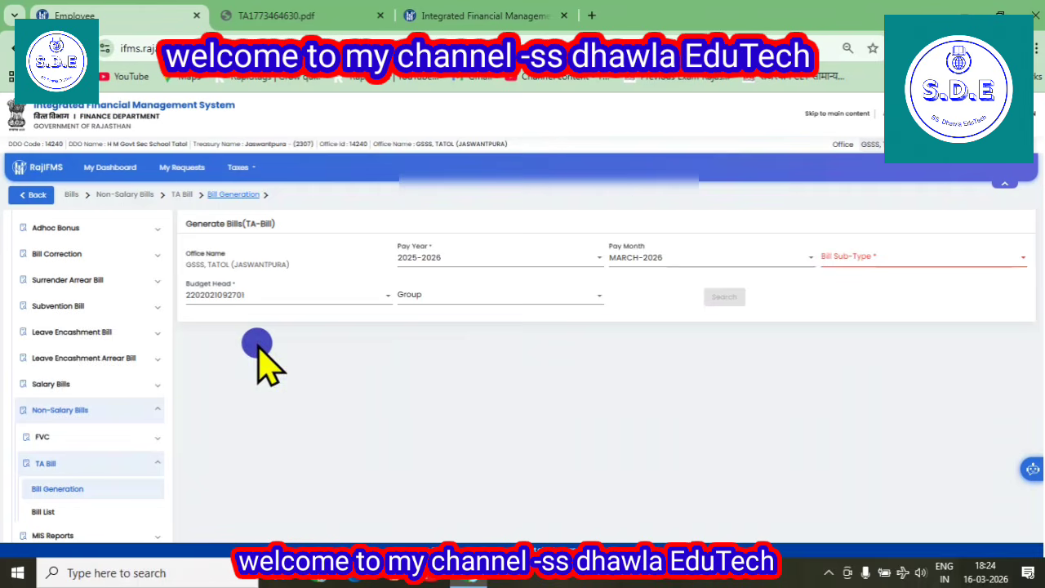
click(243, 295)
scroll(273, 384, down, 3)
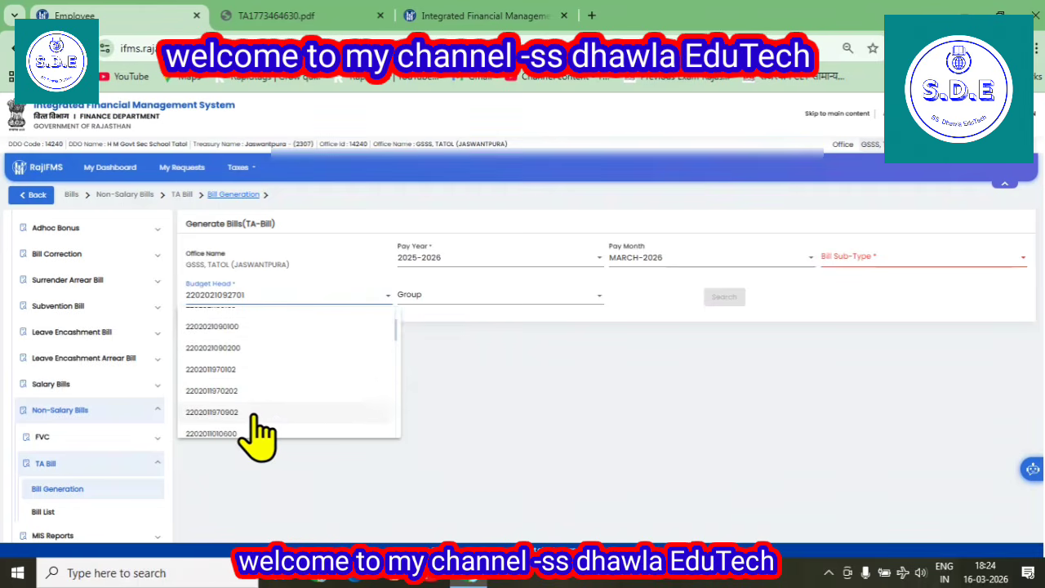
scroll(277, 410, up, 5)
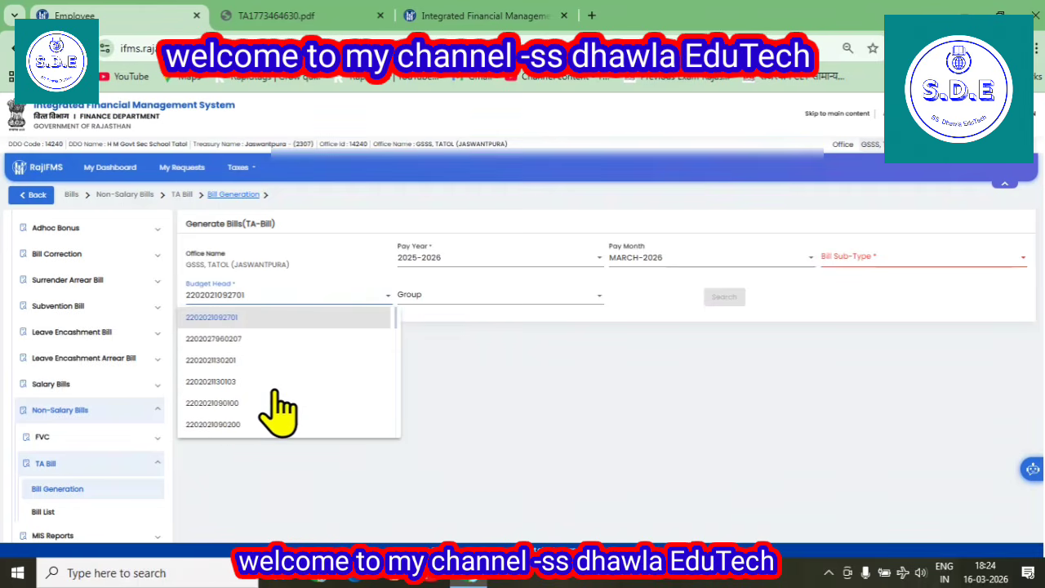
click(241, 318)
- Set the bill sub-type to T.A. Bill and the group to GSSS 27 01, and search for matching employees
click(875, 265)
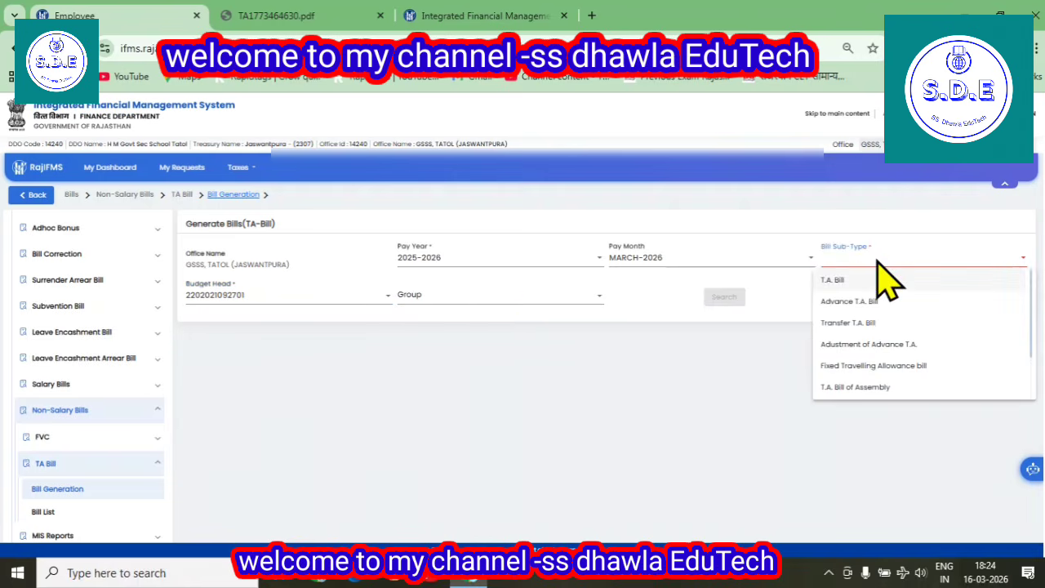
click(837, 280)
click(421, 296)
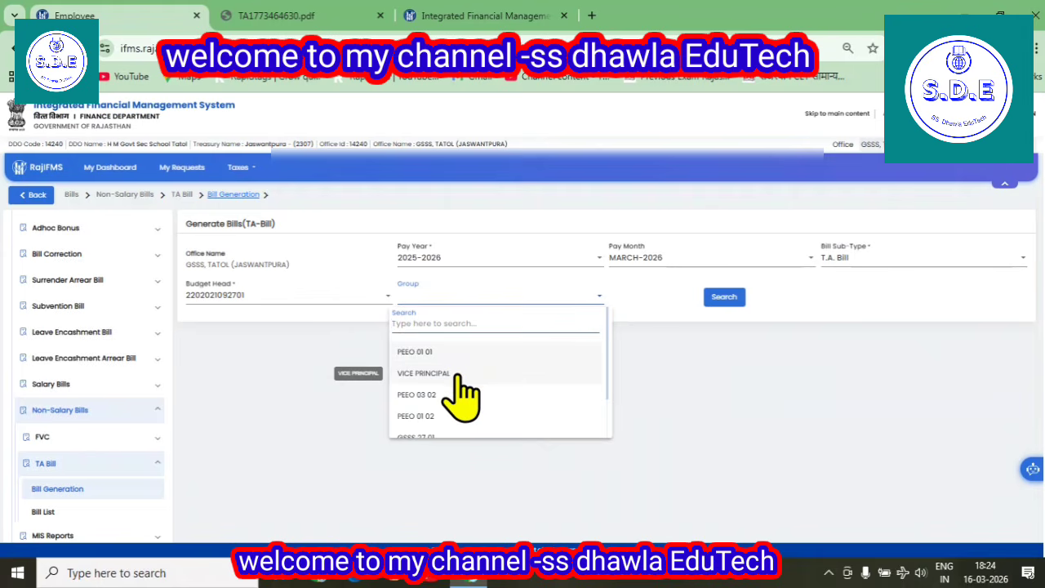
scroll(460, 404, down, 1)
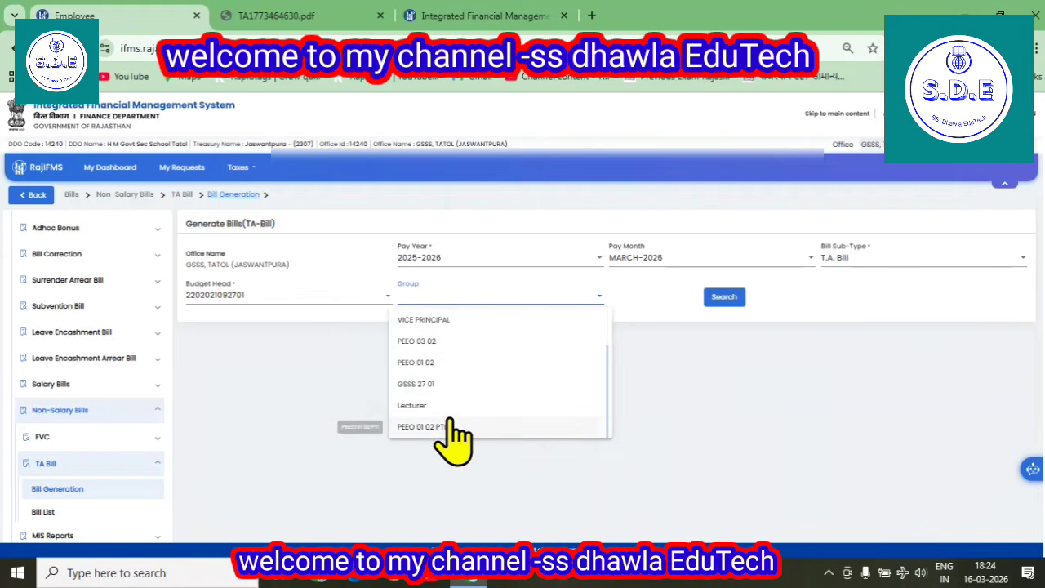
click(427, 384)
click(724, 298)
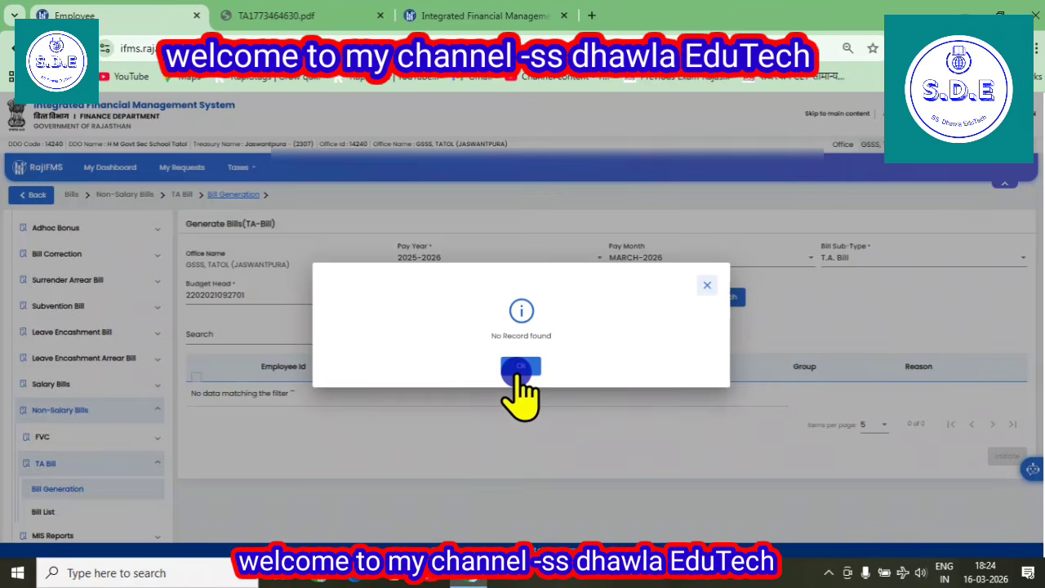
click(519, 368)
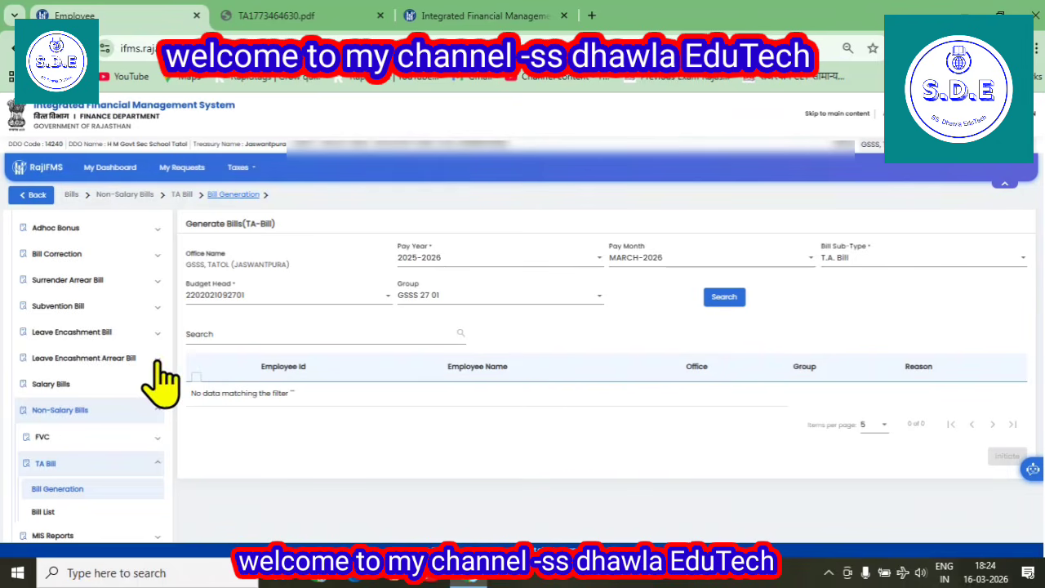
- Show all requests in My Task List and set the start of the date range to 13/3/2026
scroll(152, 384, up, 3)
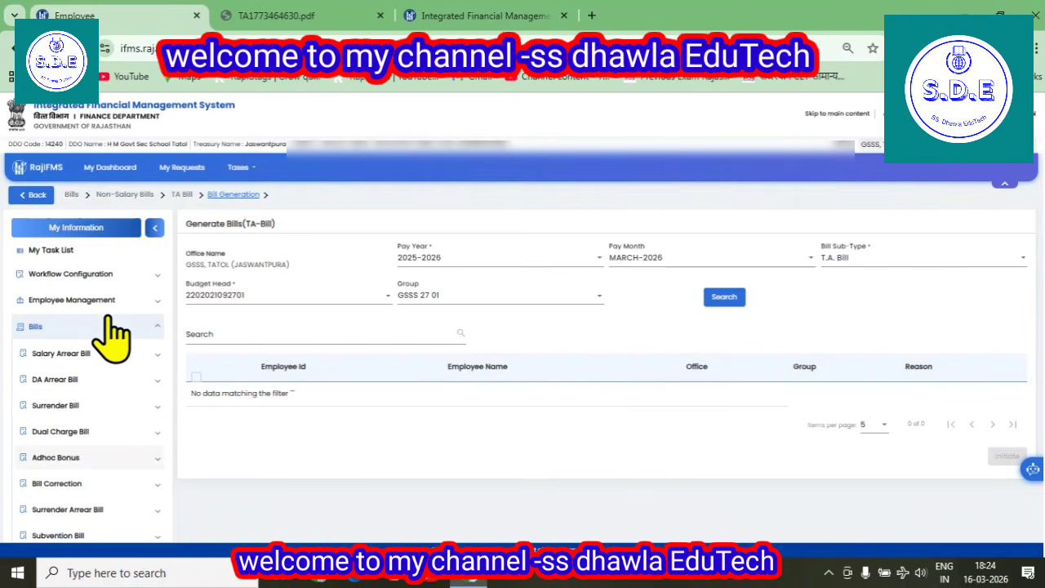
click(50, 251)
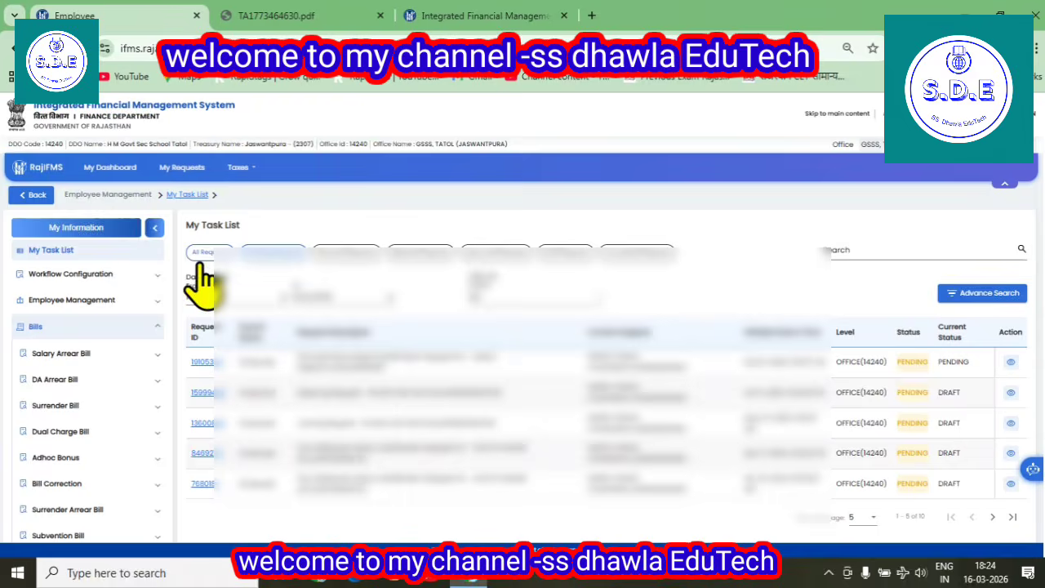
click(200, 258)
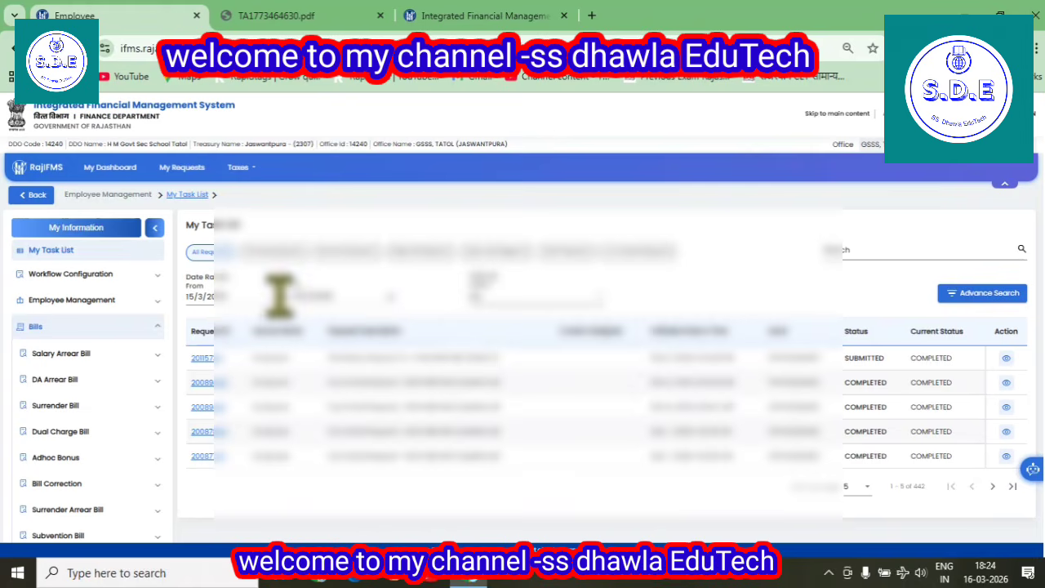
click(287, 320)
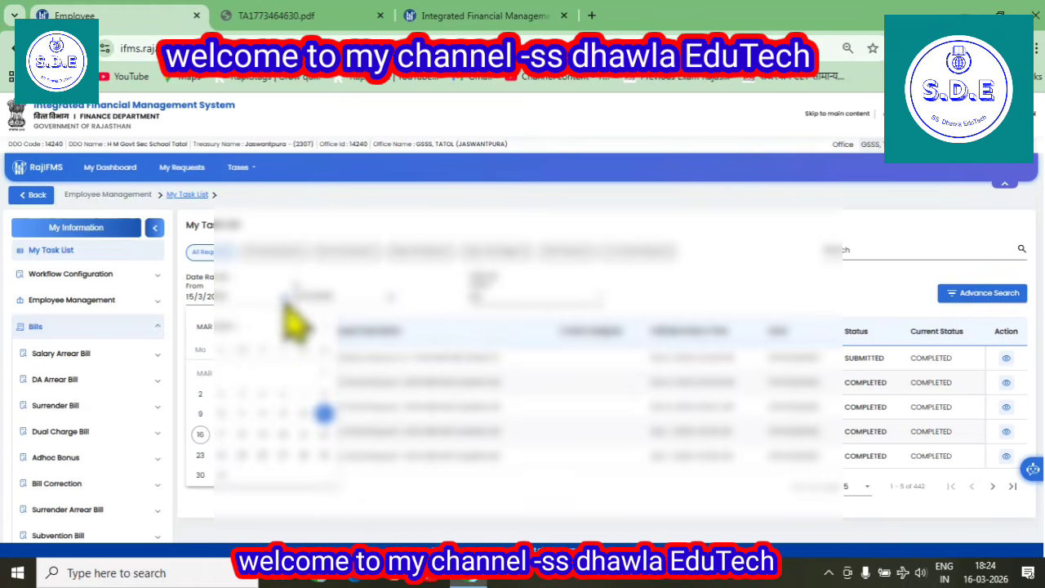
click(286, 414)
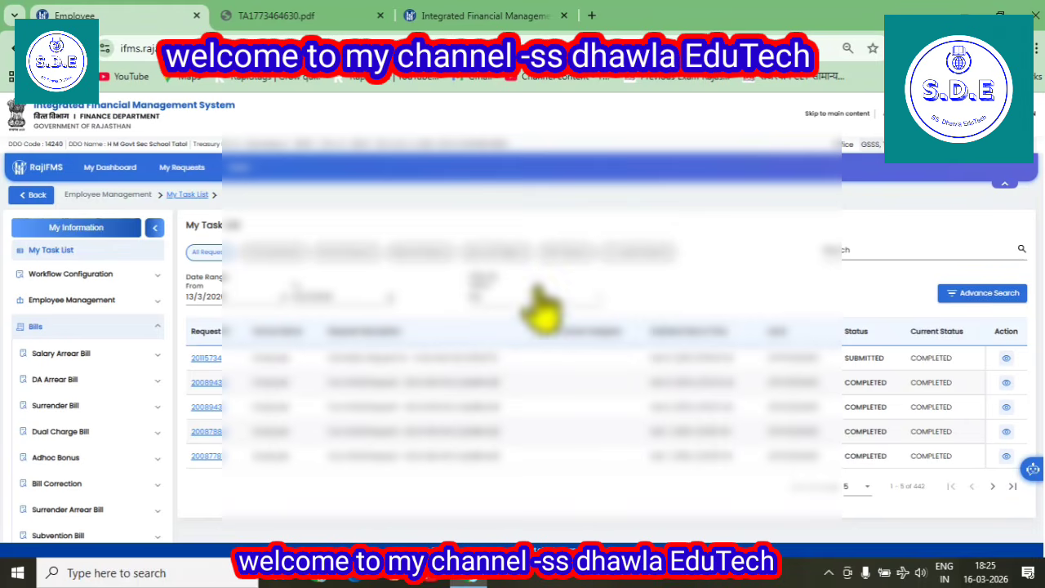
- Switch the task list filter to the group's requests and show 15 items per page to review the pending travelling allowance requests
click(476, 295)
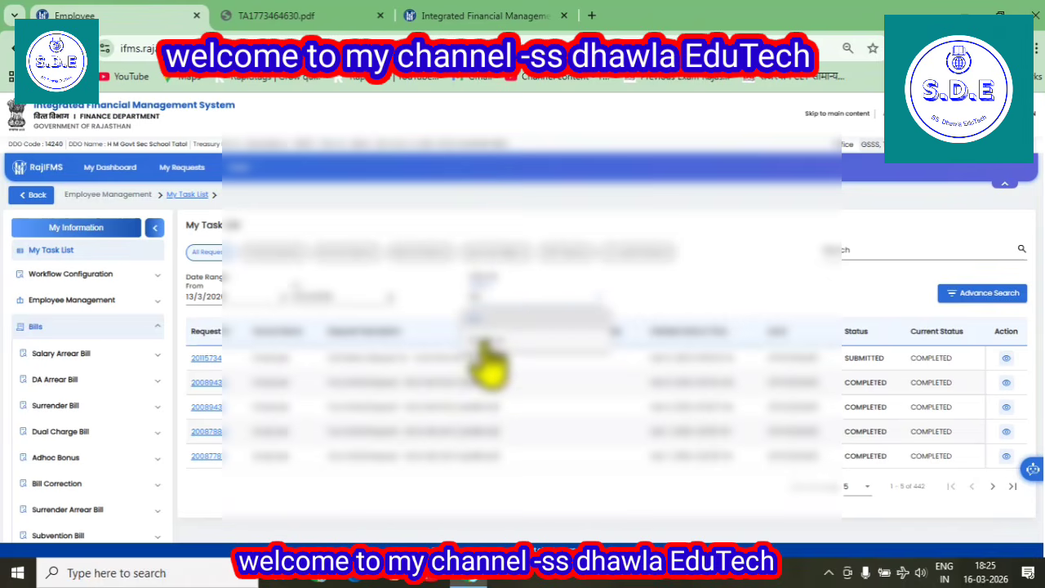
click(485, 339)
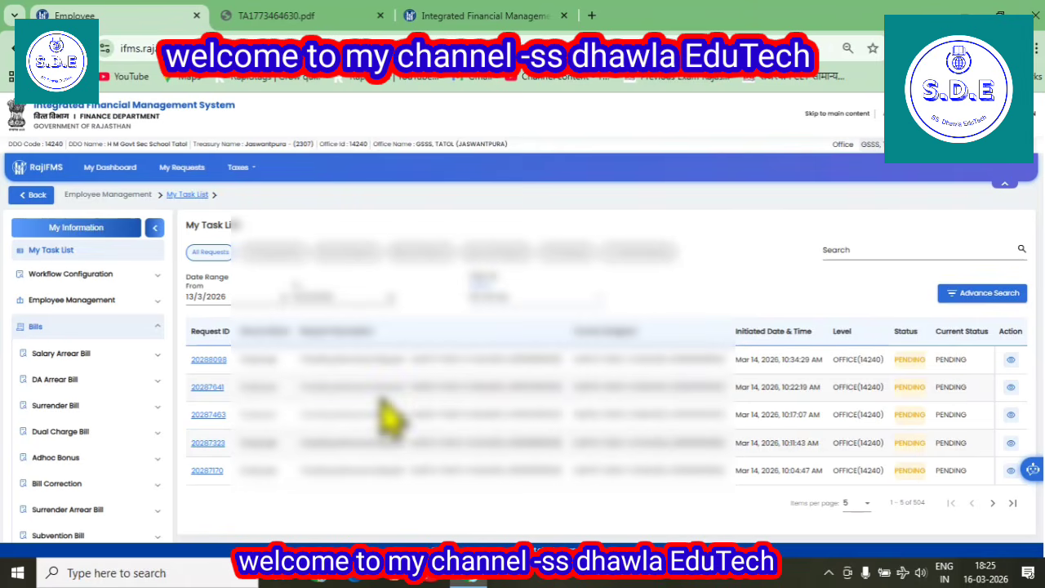
scroll(779, 498, down, 2)
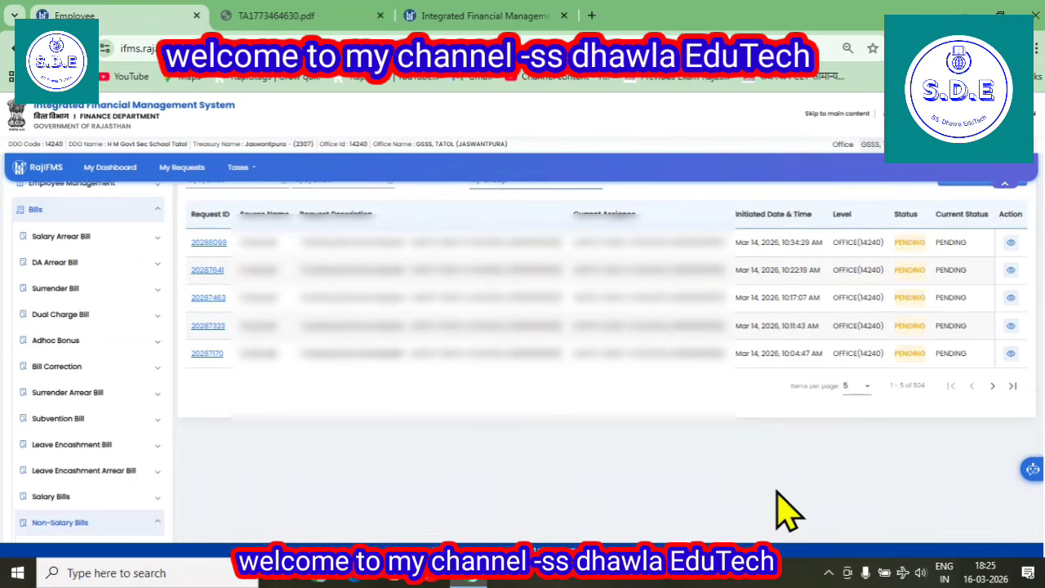
click(855, 388)
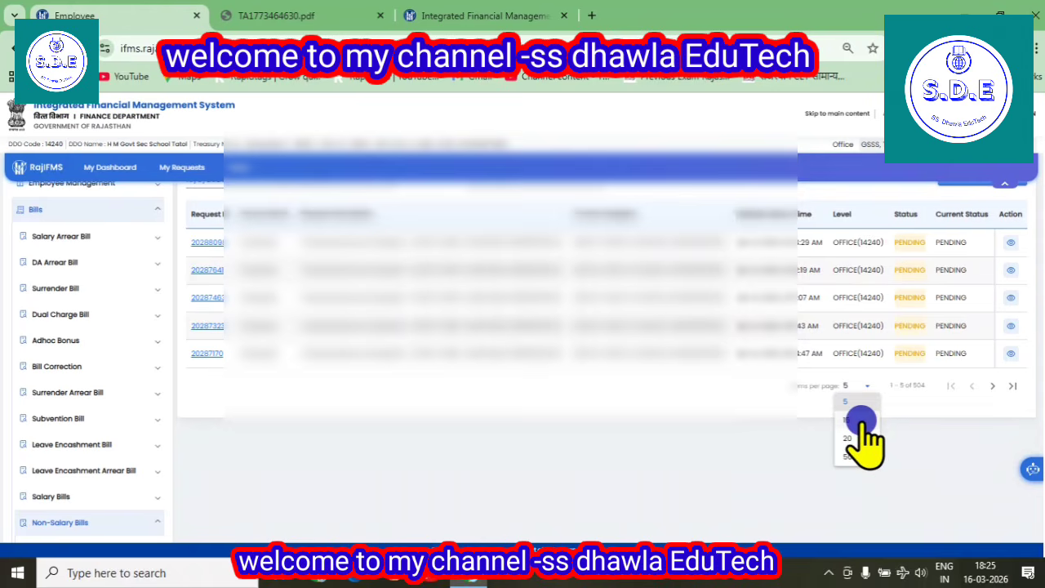
click(862, 421)
scroll(458, 327, down, 3)
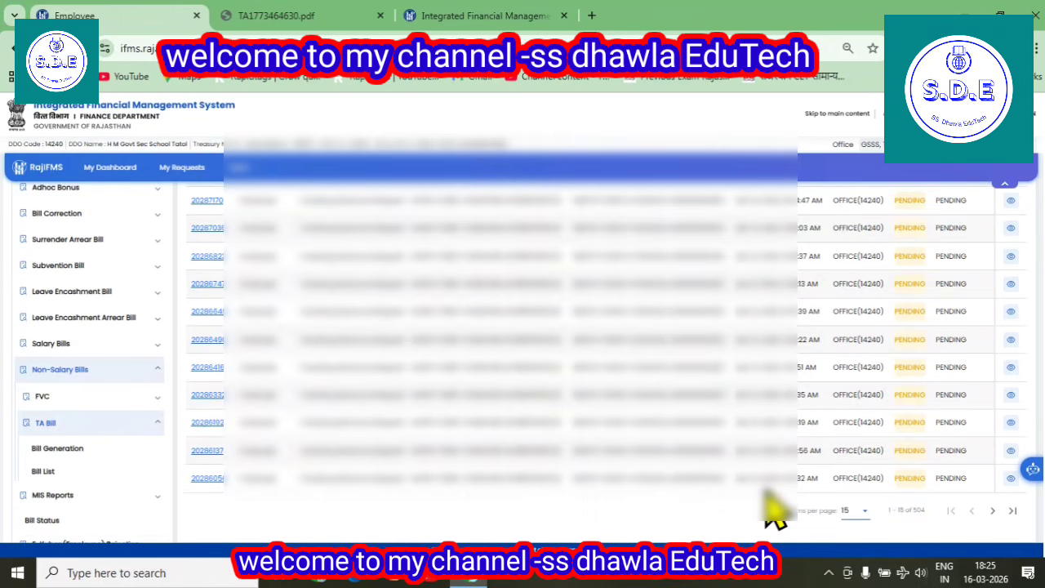
scroll(767, 502, up, 3)
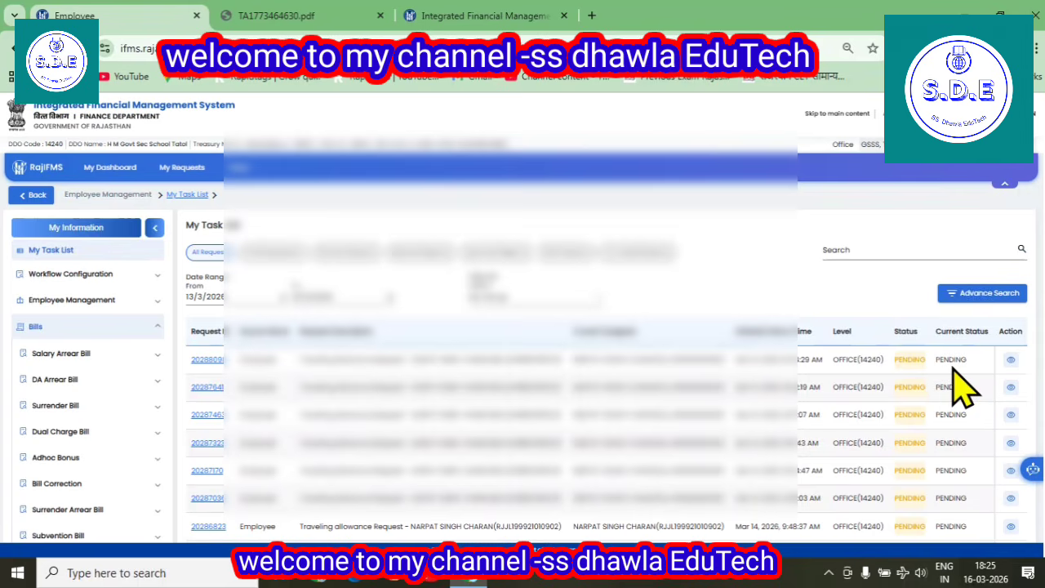
scroll(383, 339, down, 1)
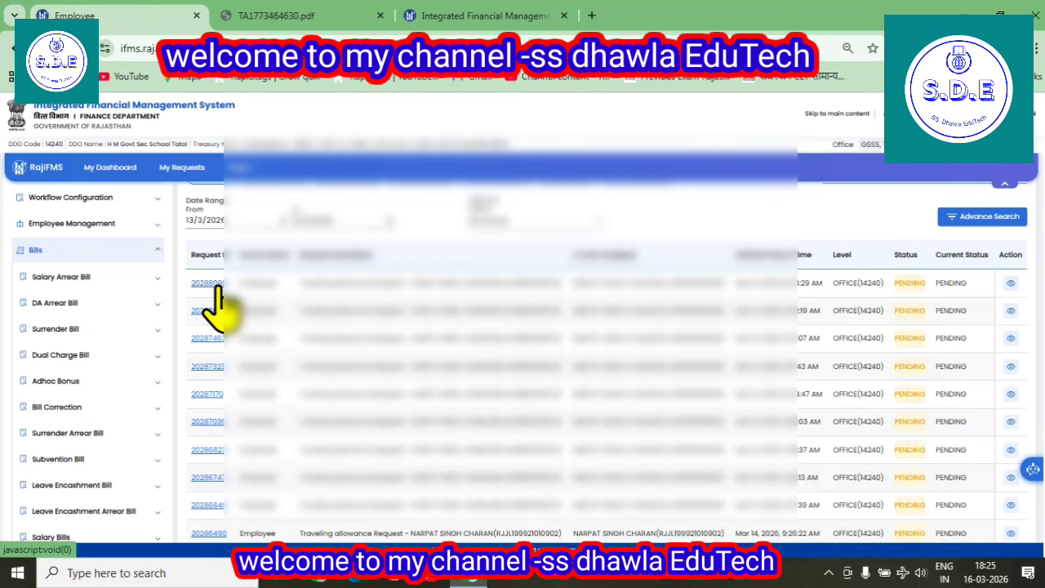
scroll(532, 432, down, 3)
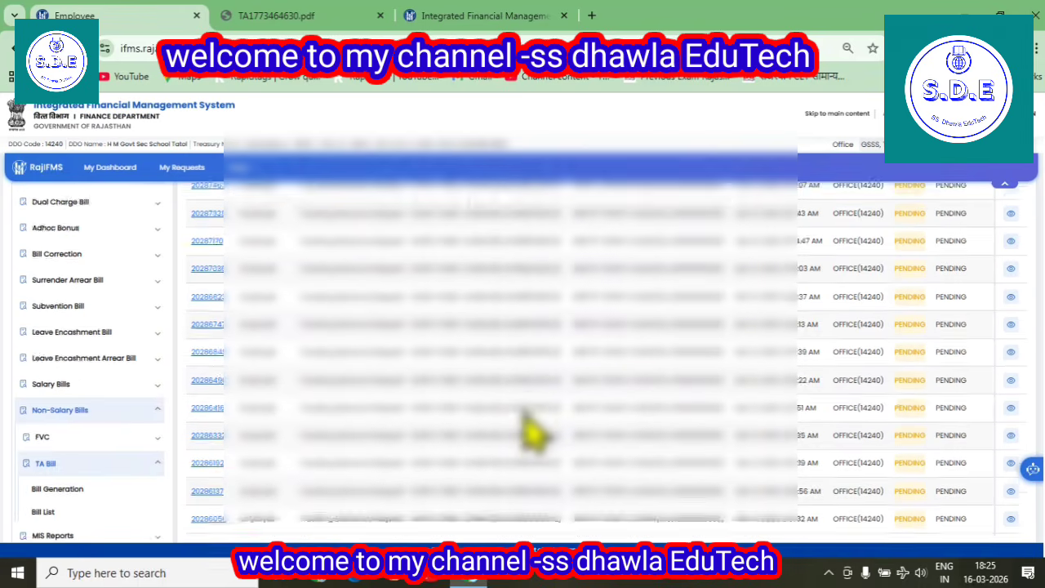
scroll(531, 432, up, 5)
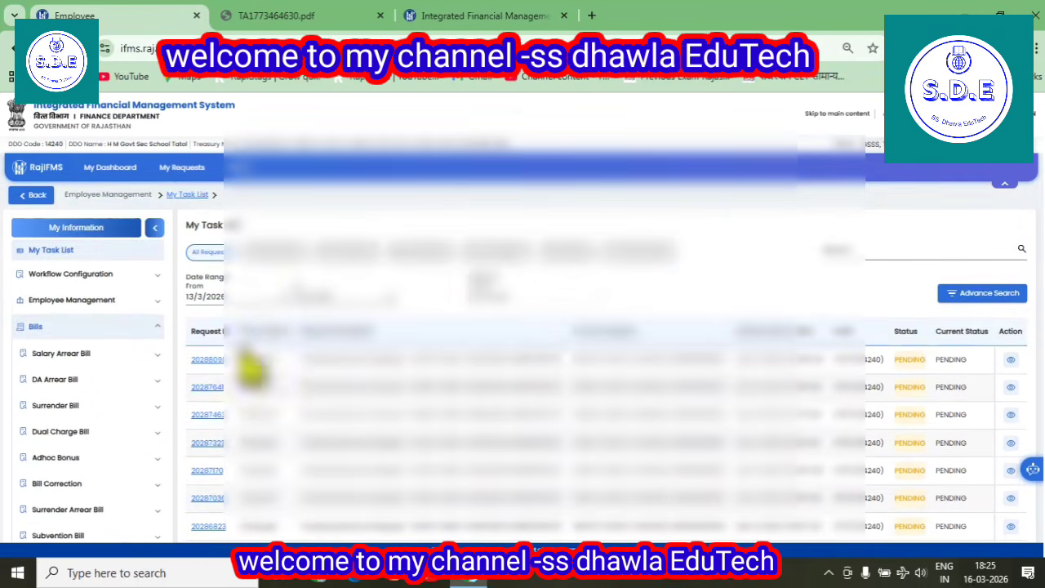